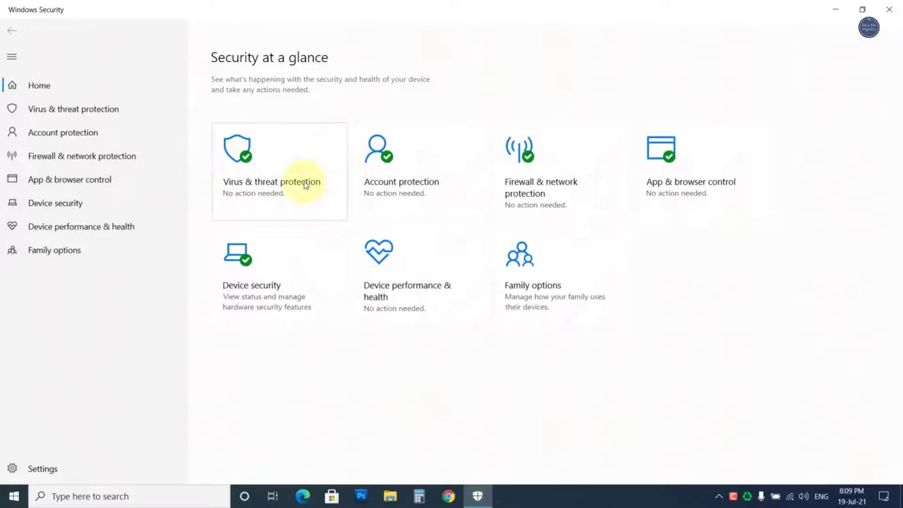
Step: Start a Full scan from Virus & threat protection's Scan options
click(305, 185)
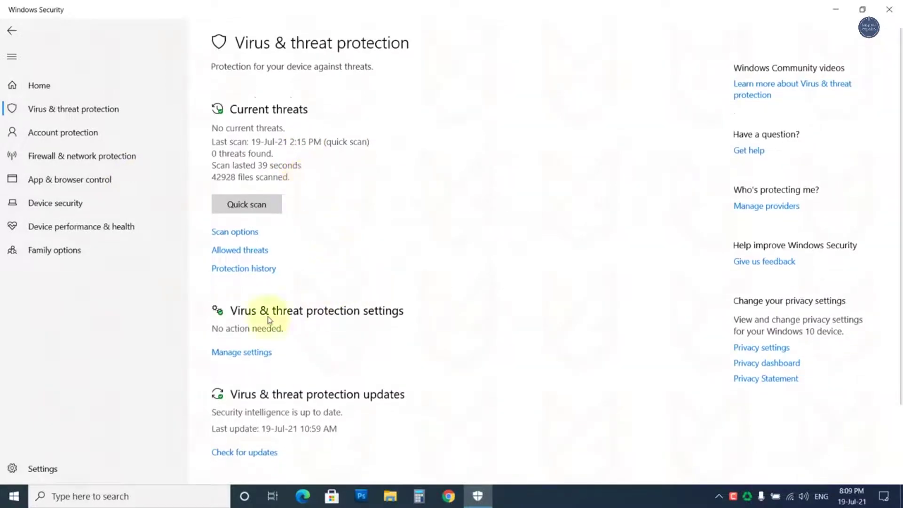
click(240, 236)
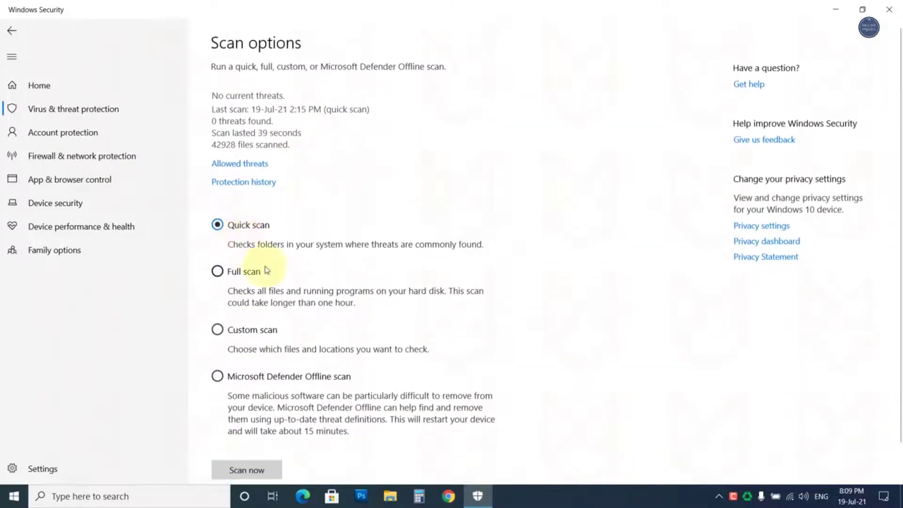
scroll(346, 311, down, 1)
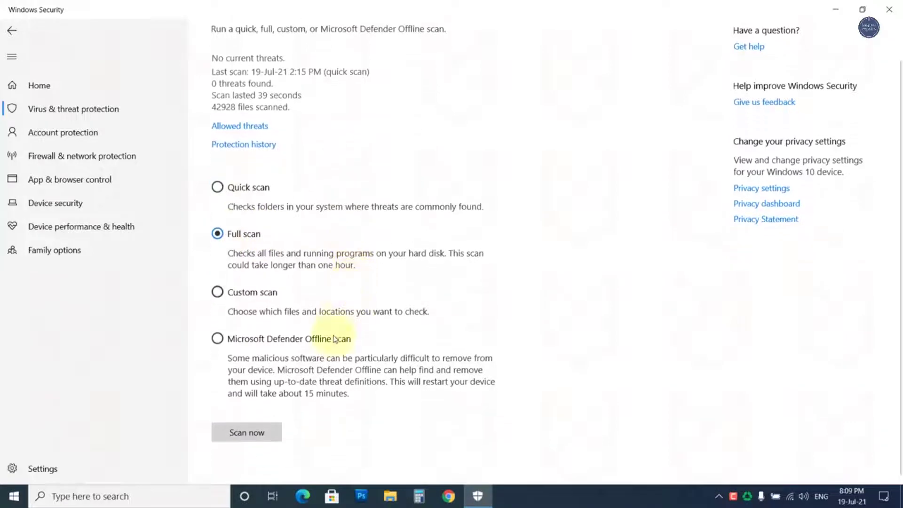
click(256, 434)
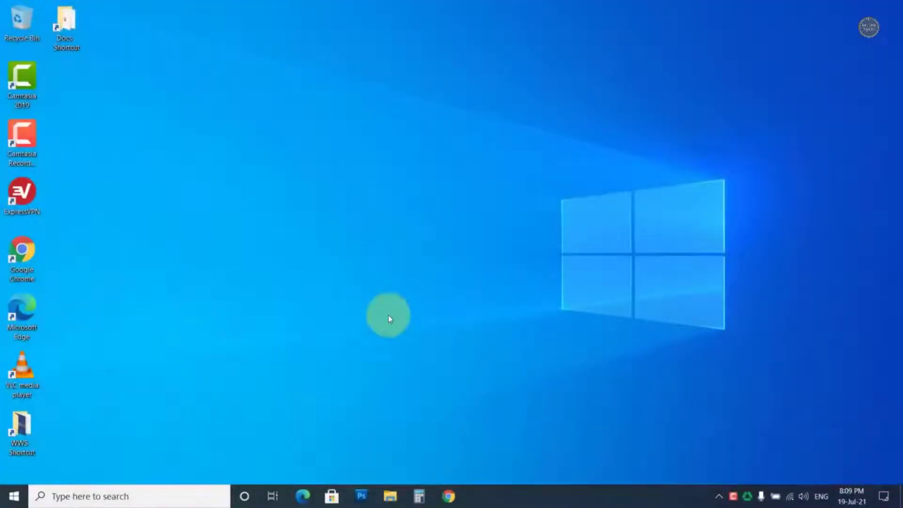
Step: Refresh the desktop, then choose Microsoft Defender Offline scan in Windows Security's Scan options
right_click(313, 148)
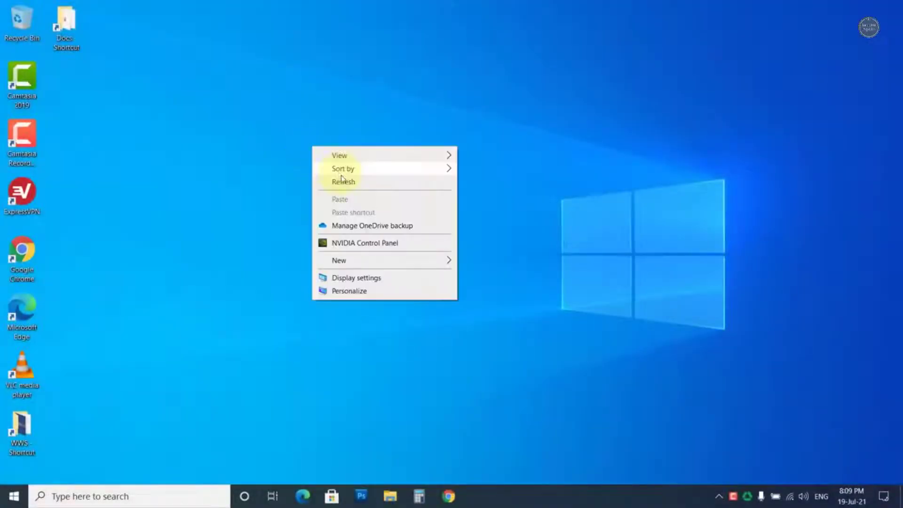
click(345, 183)
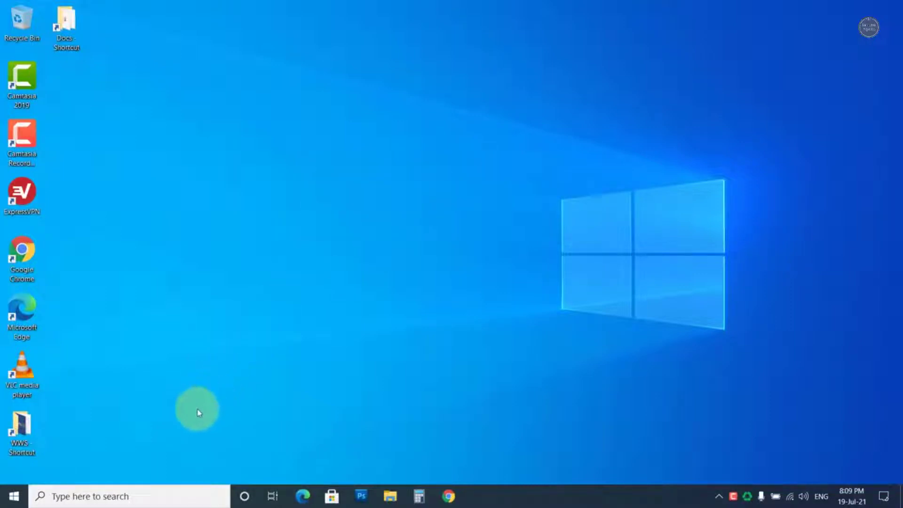
click(142, 490)
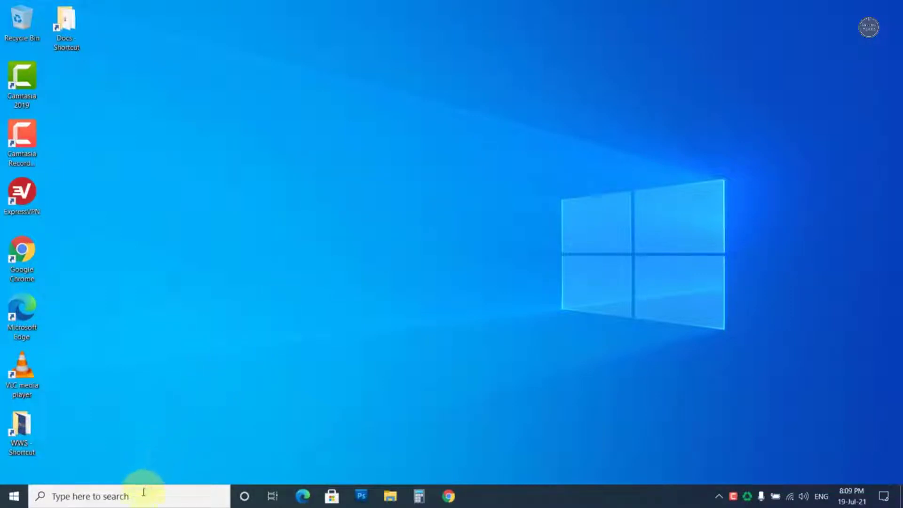
text(windows security)
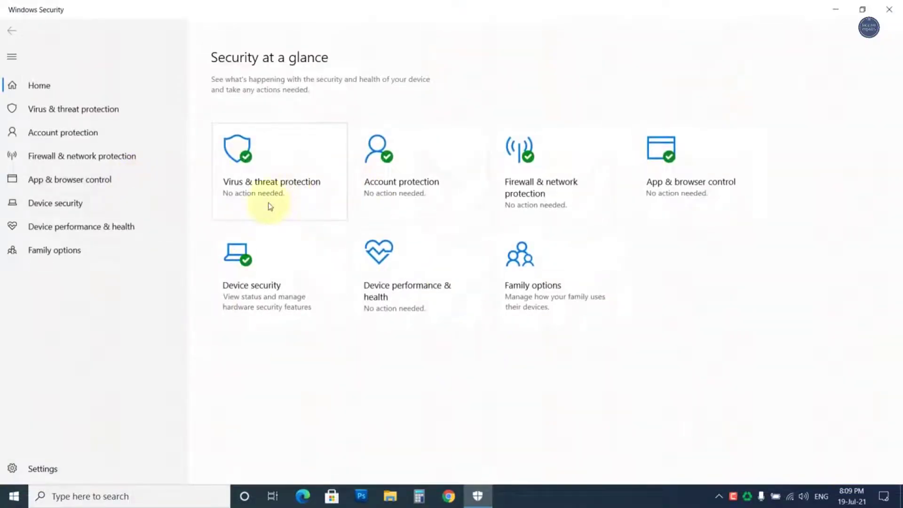
click(306, 183)
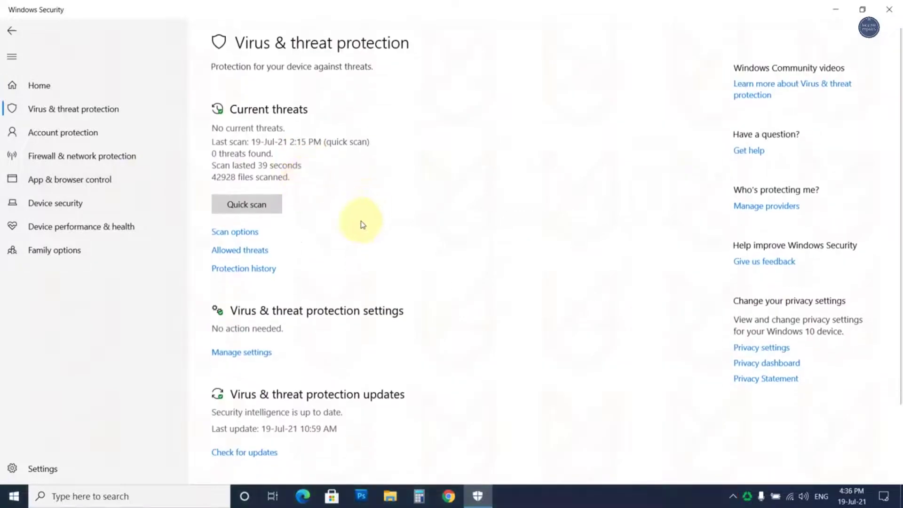
click(229, 233)
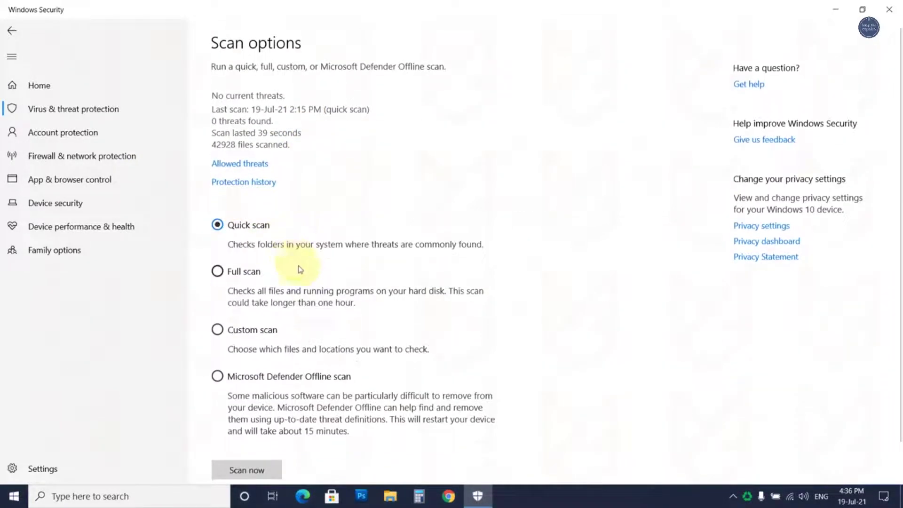
scroll(305, 318, down, 1)
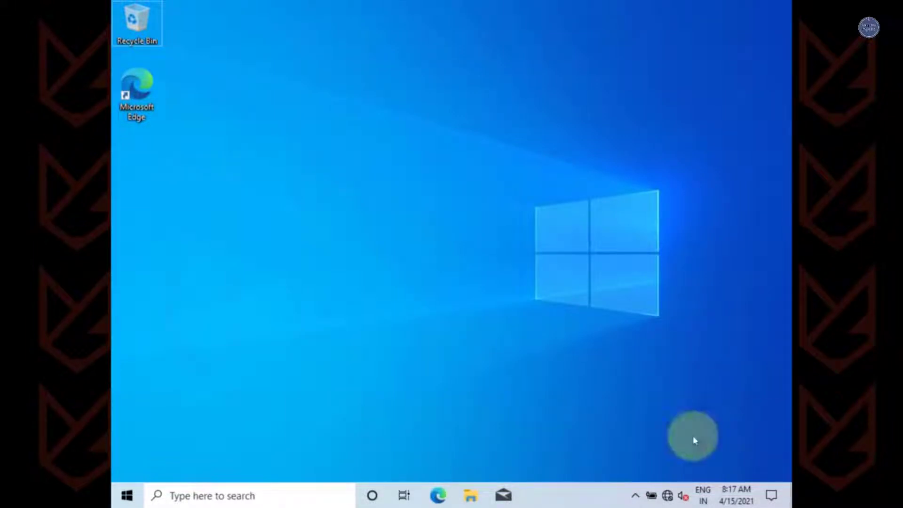
Step: Shift-restart into recovery and go through Troubleshoot > Advanced options to Startup Settings
click(127, 495)
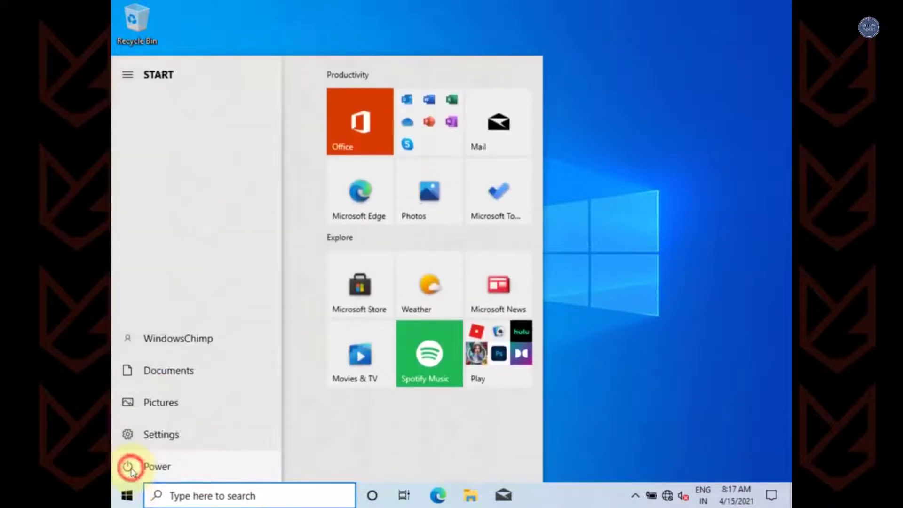
click(165, 467)
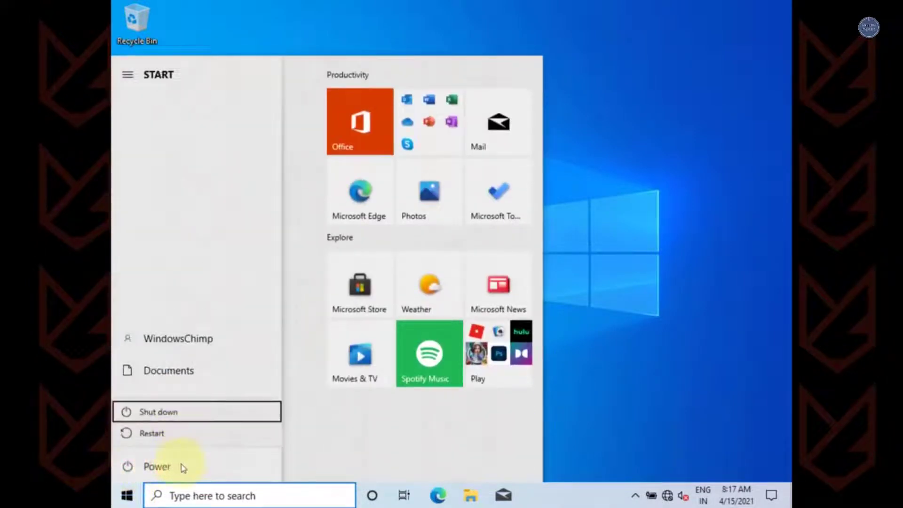
click(171, 436)
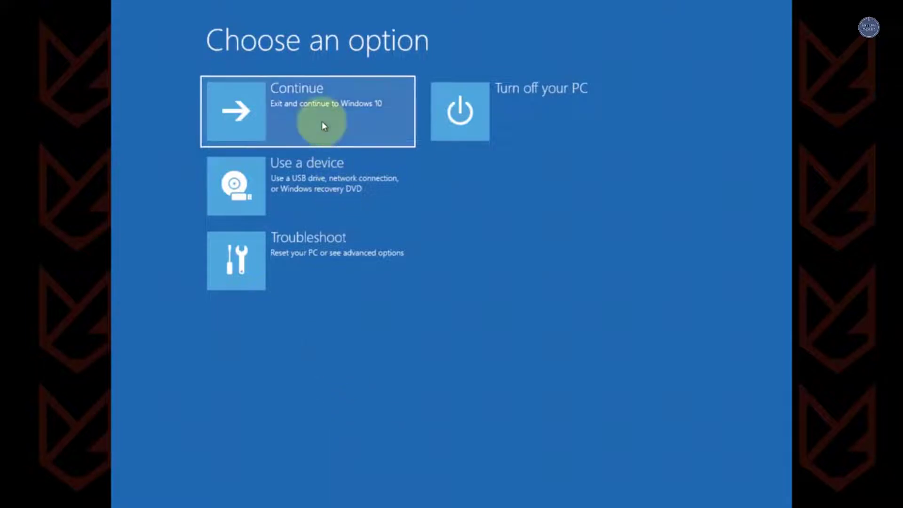
click(316, 255)
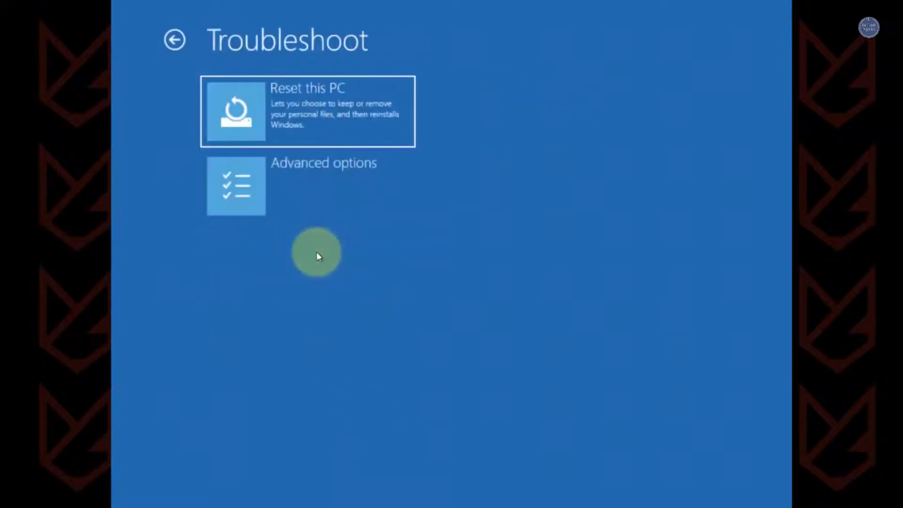
click(319, 177)
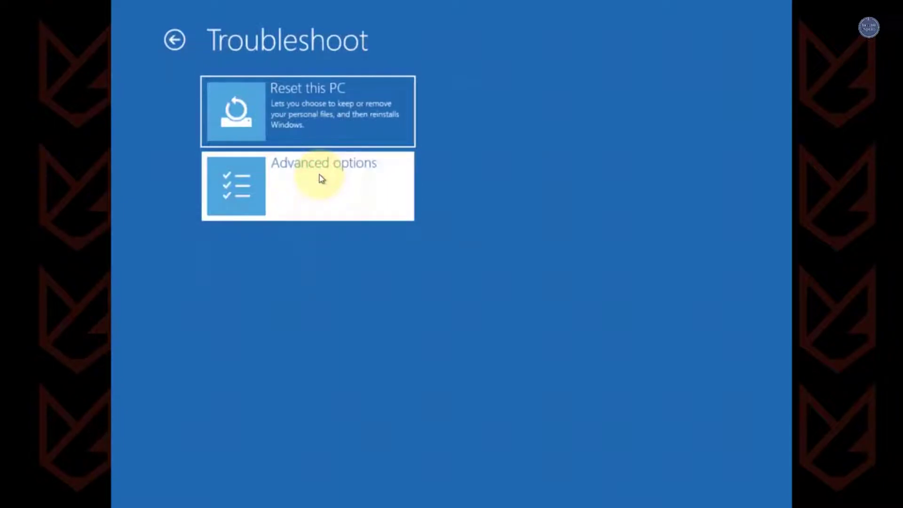
key(Return)
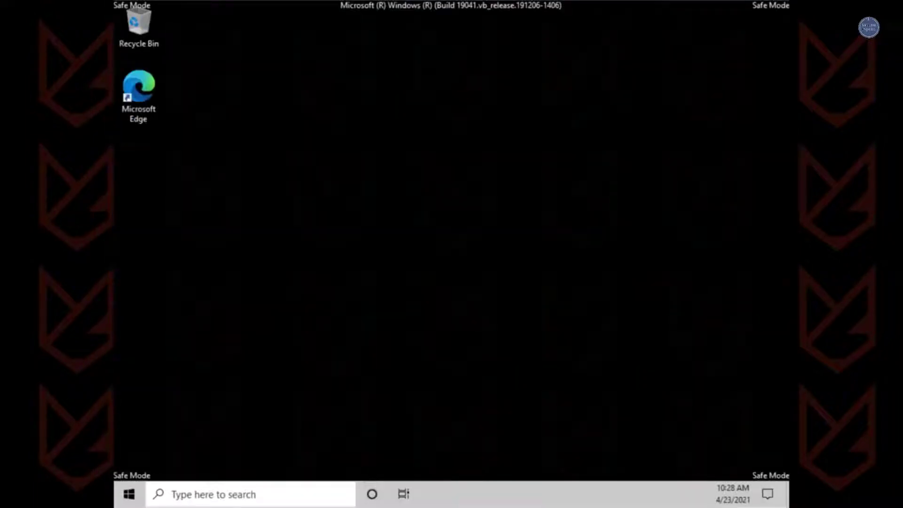
click(477, 306)
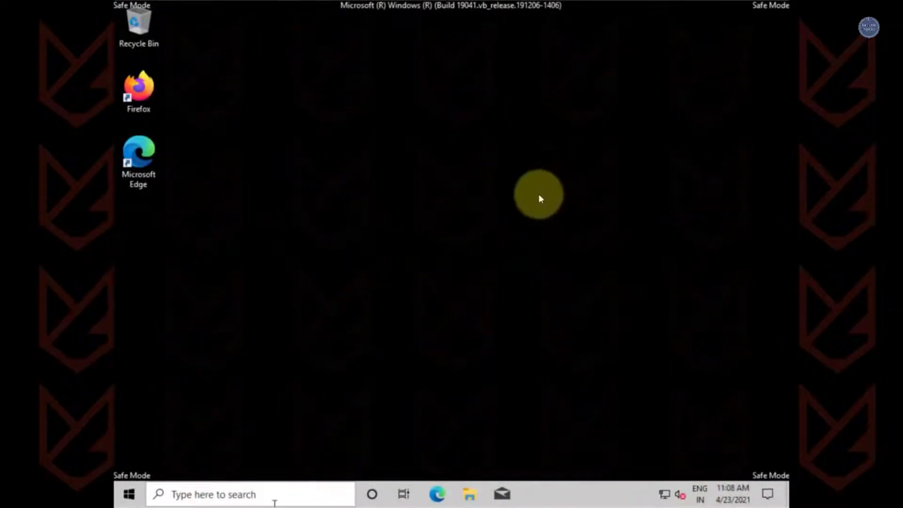
right_click(406, 191)
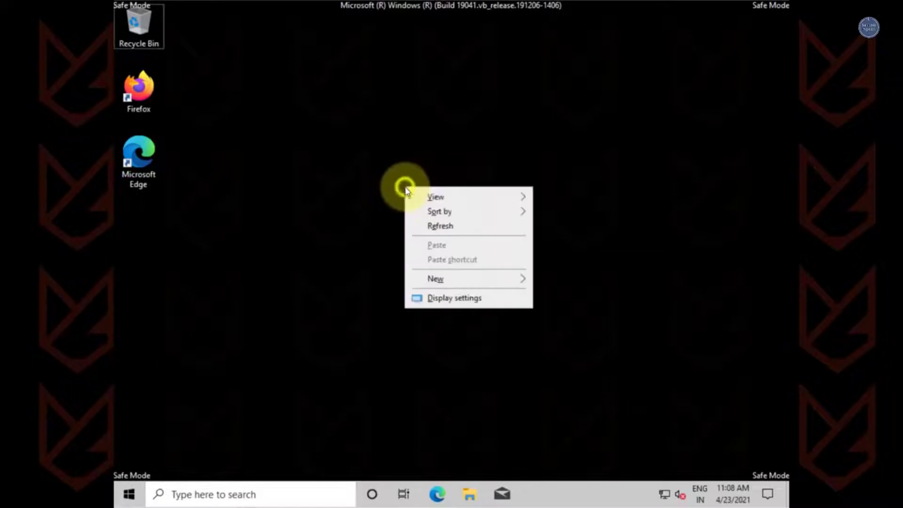
click(436, 229)
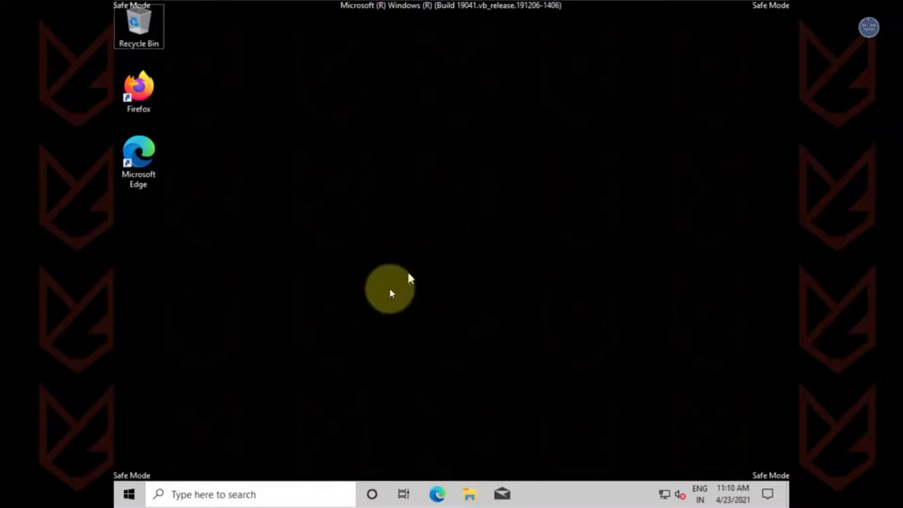
Step: Delete drive C's Temporary files in Disk Cleanup, unticking Device driver packages
click(269, 493)
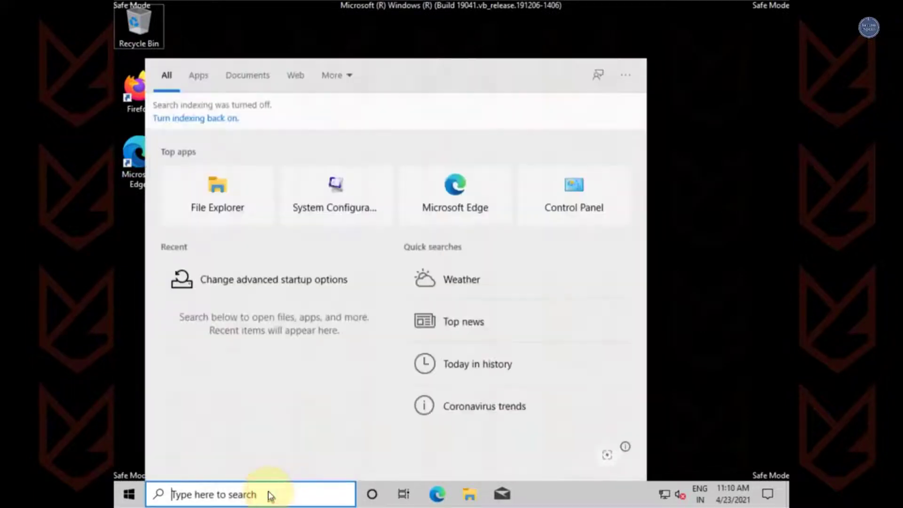
text(disk cl)
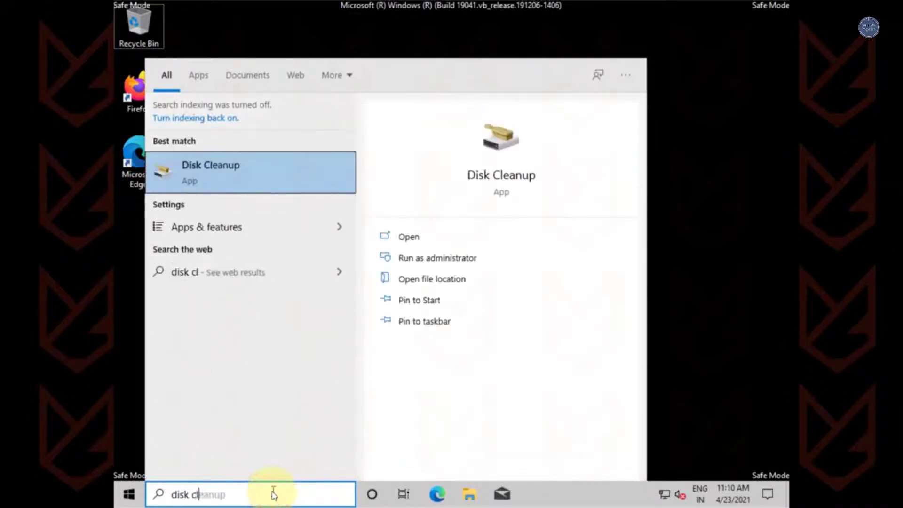
text(eanup)
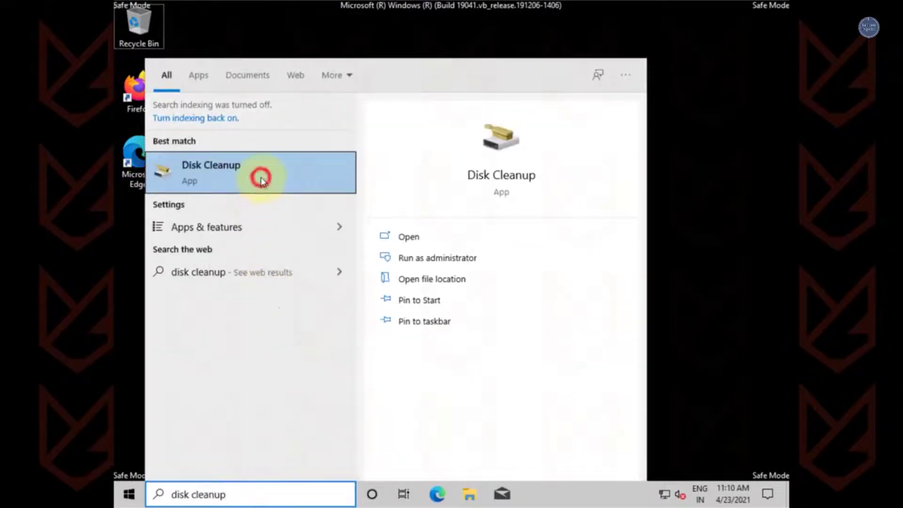
click(261, 180)
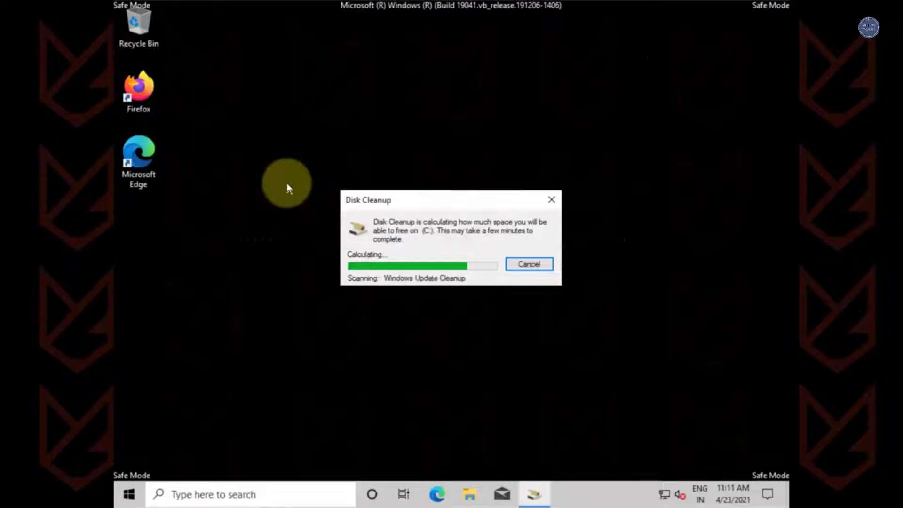
mouse_move(222, 45)
mouse_down()
mouse_move(294, 88)
mouse_move(366, 58)
mouse_up()
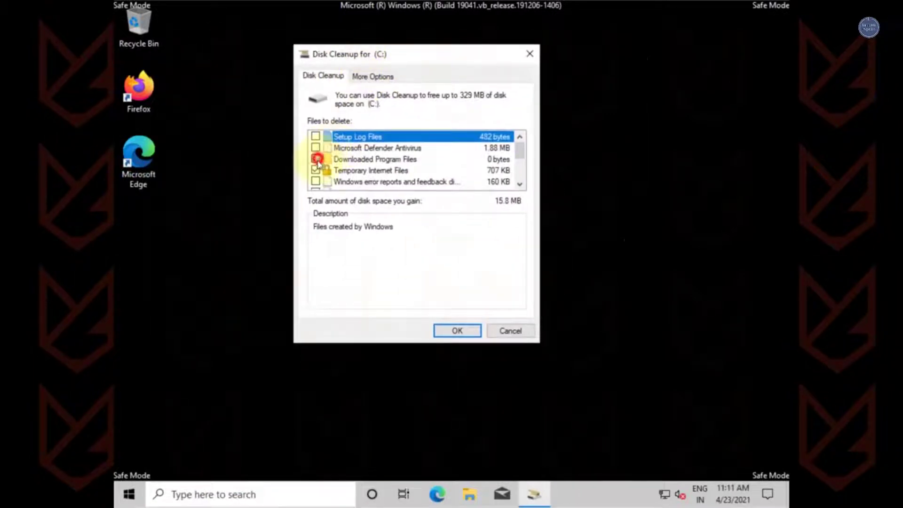
scroll(335, 180, down, 3)
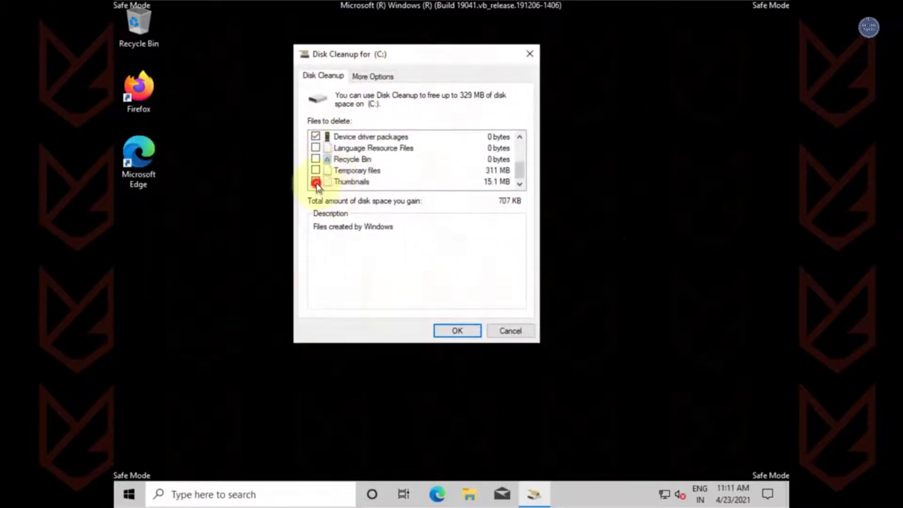
click(316, 170)
click(316, 136)
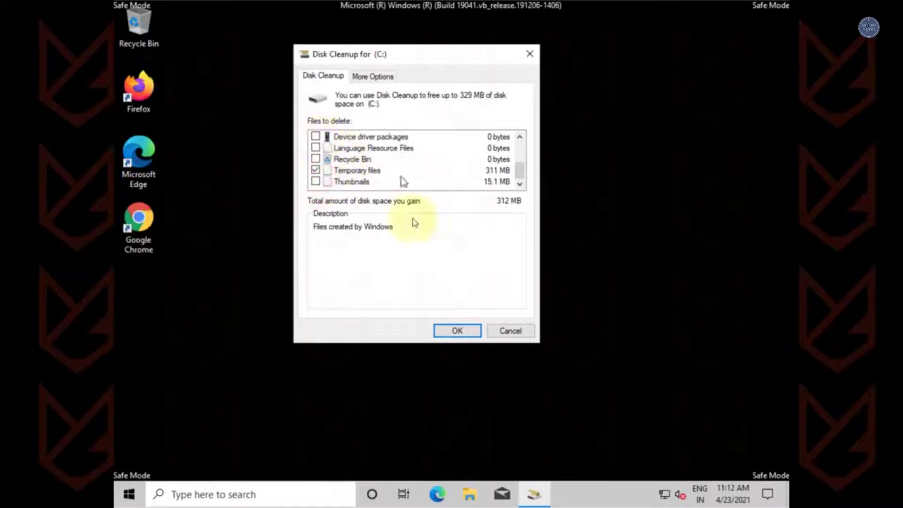
click(462, 334)
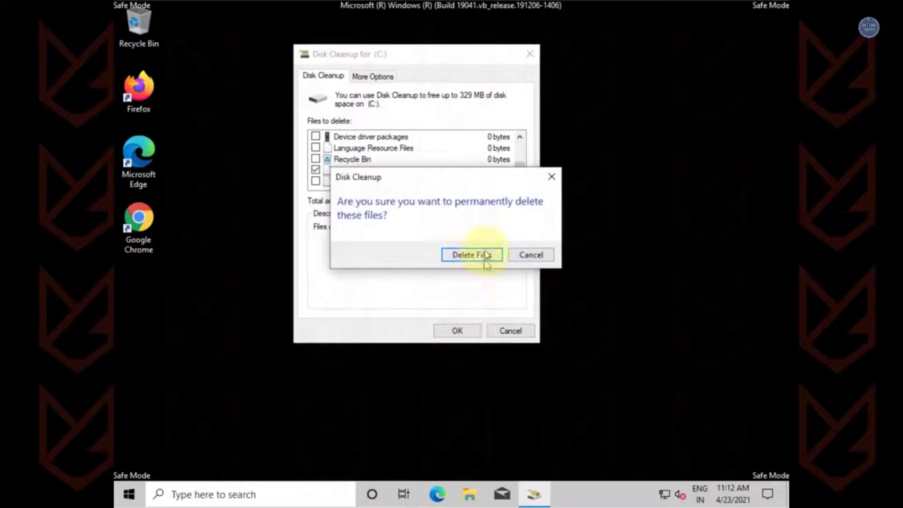
click(483, 258)
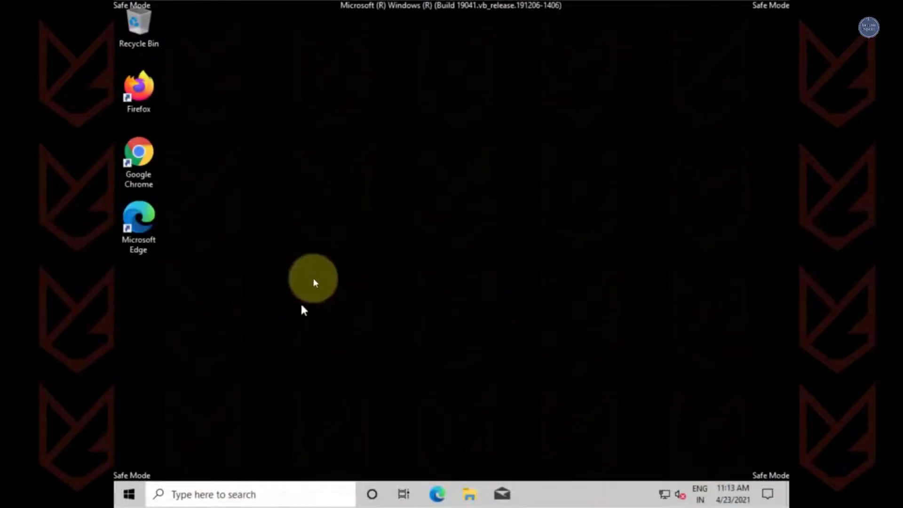
right_click(358, 167)
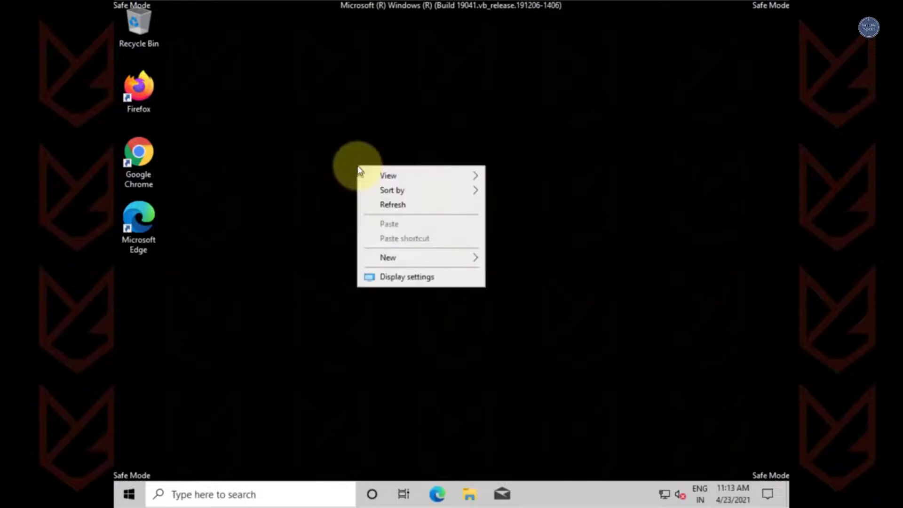
click(364, 204)
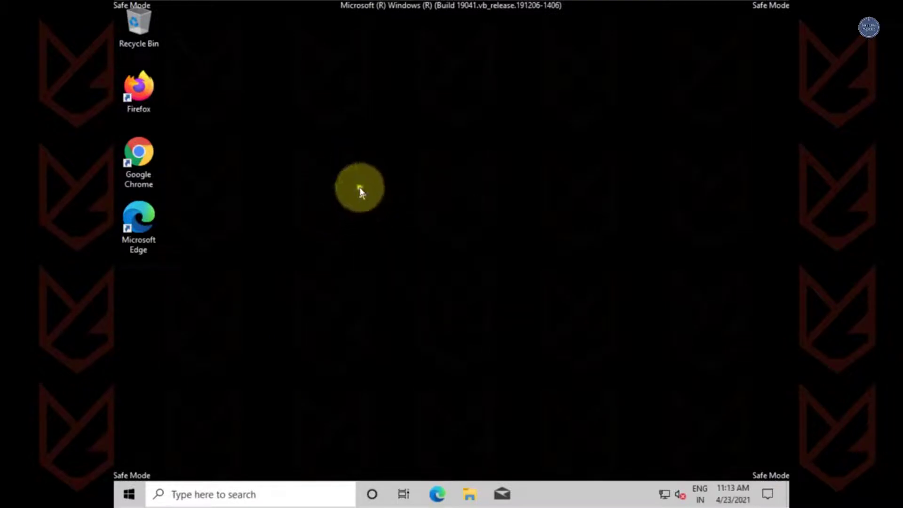
click(361, 192)
click(360, 192)
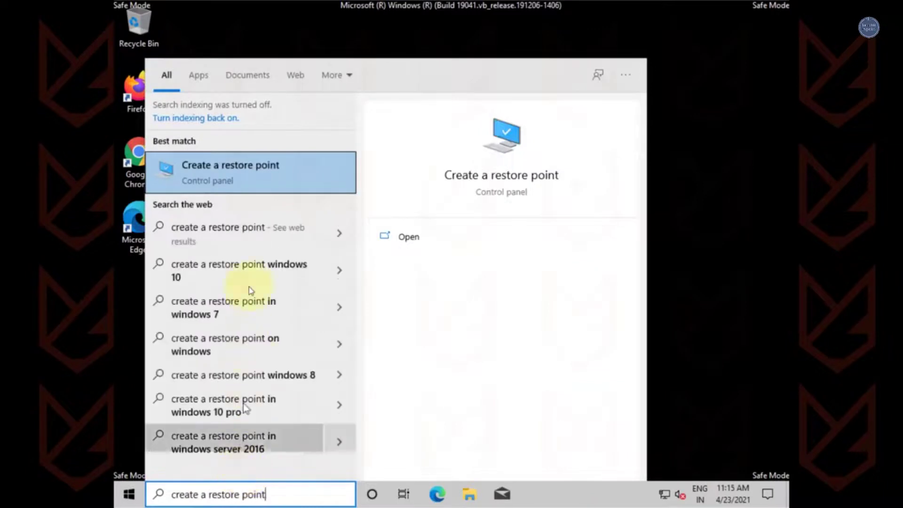
Step: Disable drive C's system protection in Create a restore point and delete its restore points
click(263, 179)
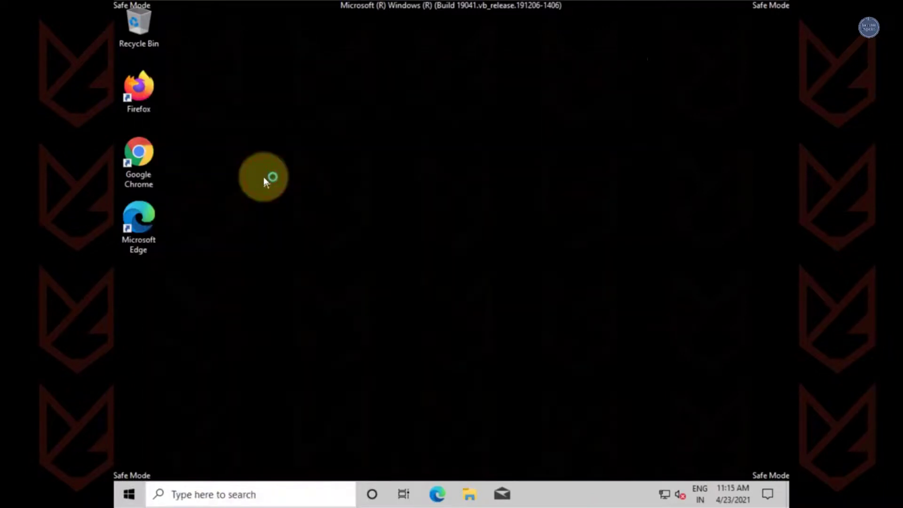
click(503, 302)
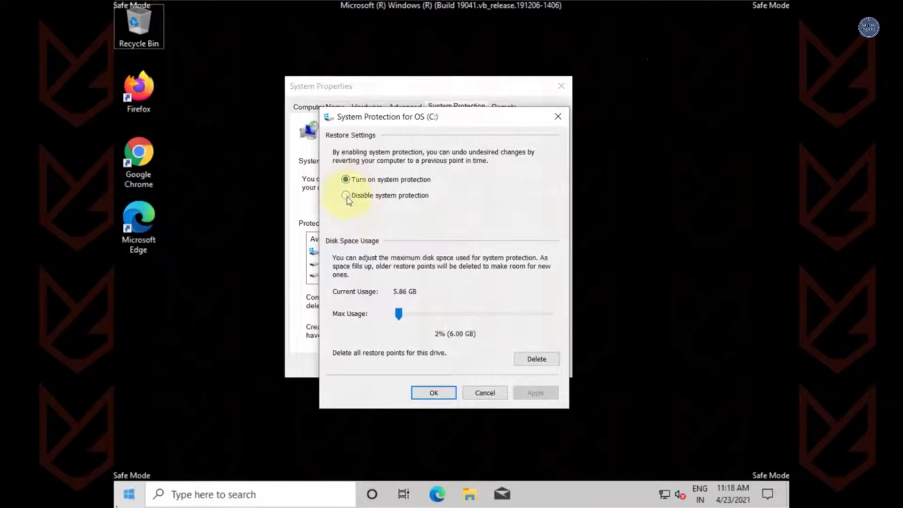
click(347, 197)
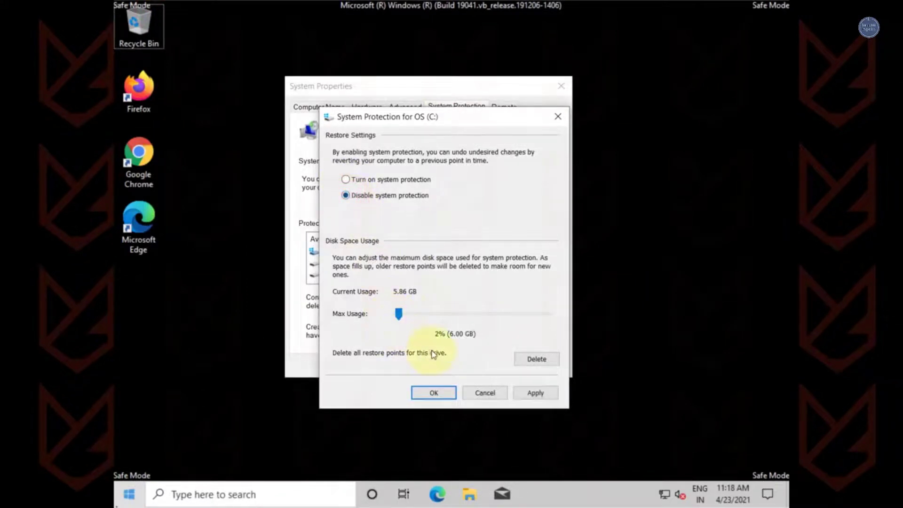
click(530, 361)
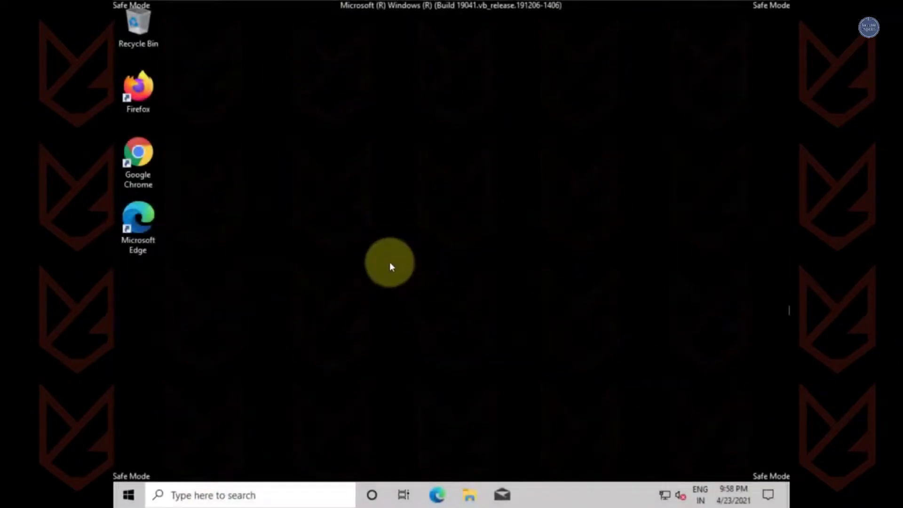
Step: Launch Chrome maximized and confirm Restore settings to their original defaults under Advanced settings
right_click(159, 170)
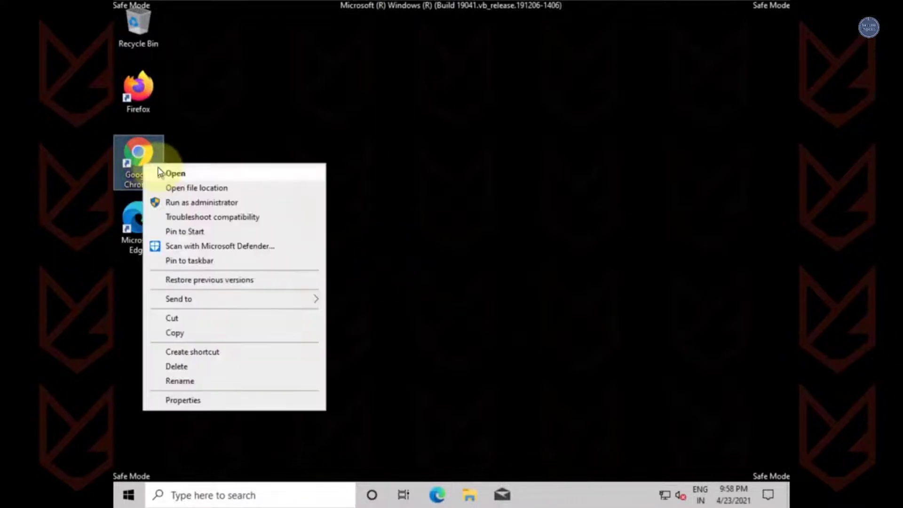
click(170, 173)
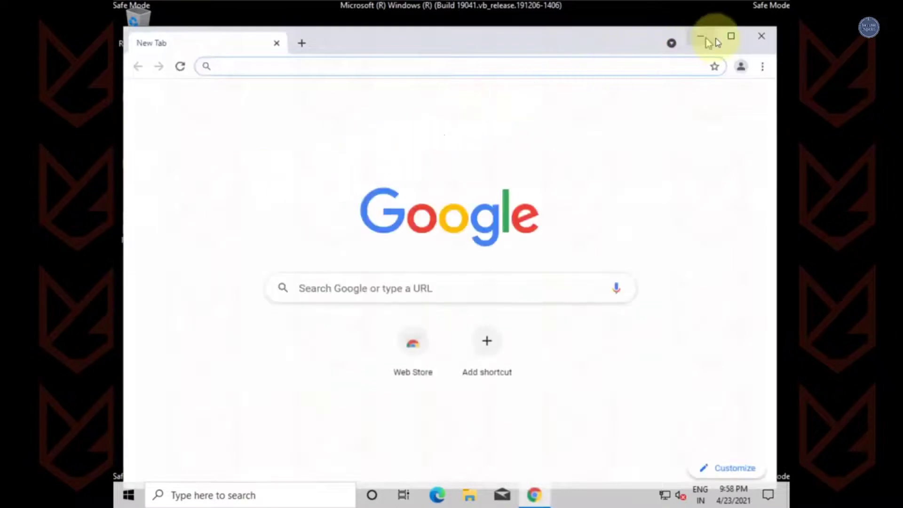
click(735, 36)
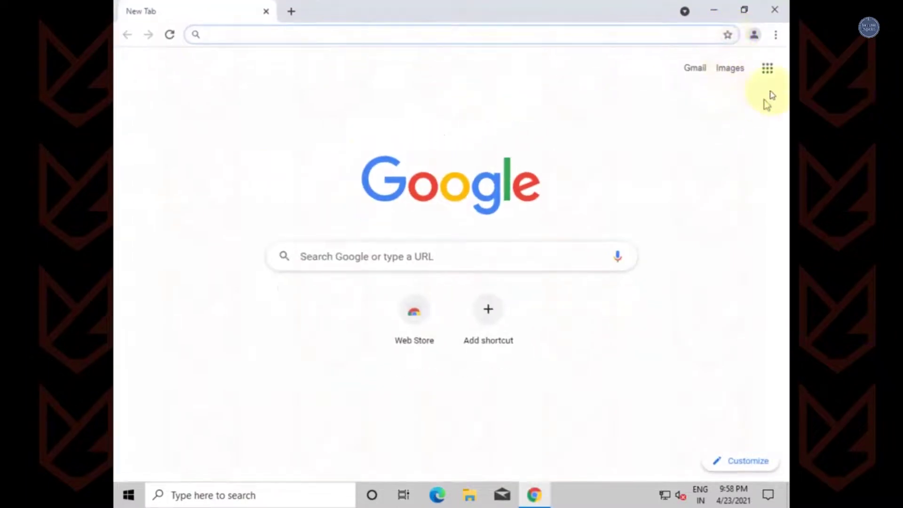
click(775, 35)
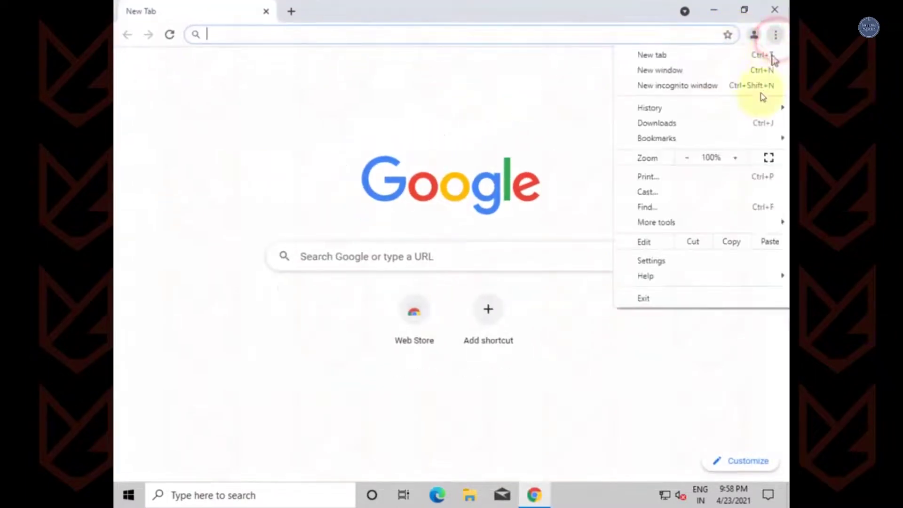
click(686, 267)
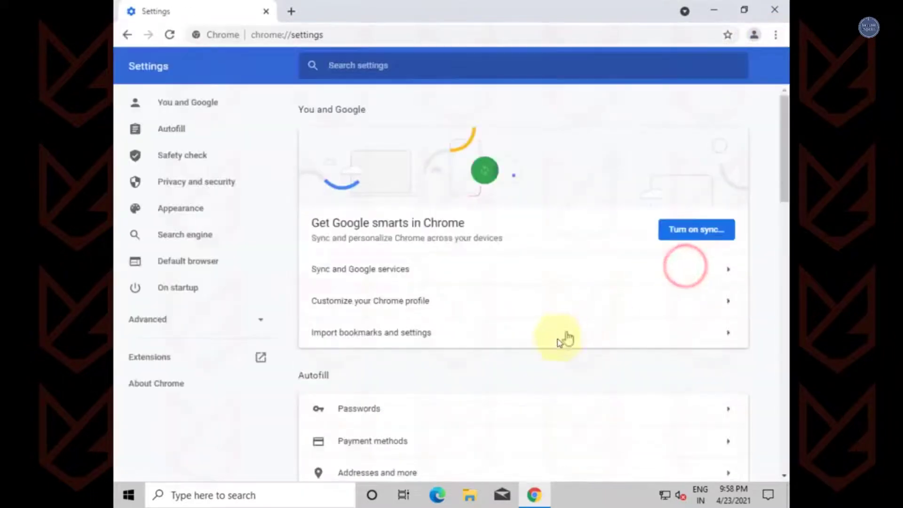
scroll(557, 339, down, 10)
scroll(555, 347, down, 4)
click(505, 426)
scroll(501, 428, down, 4)
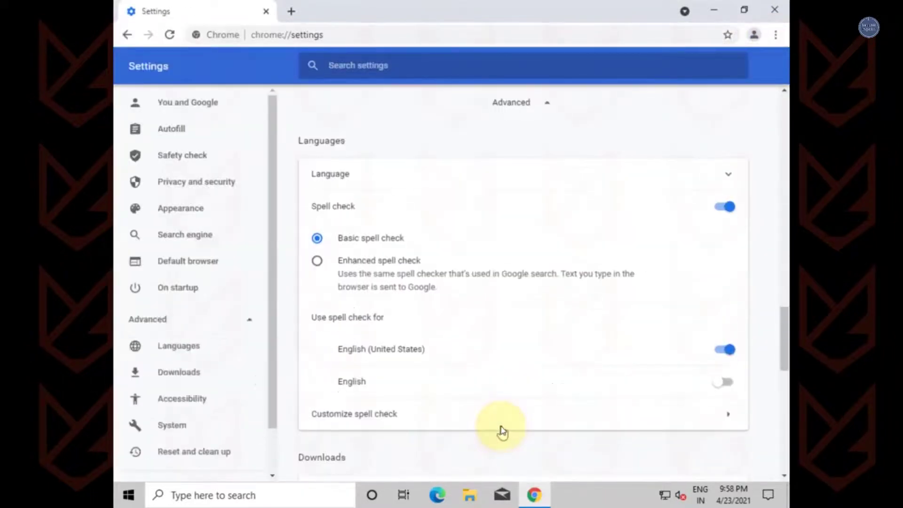
scroll(501, 428, down, 4)
scroll(503, 431, down, 4)
scroll(502, 431, down, 2)
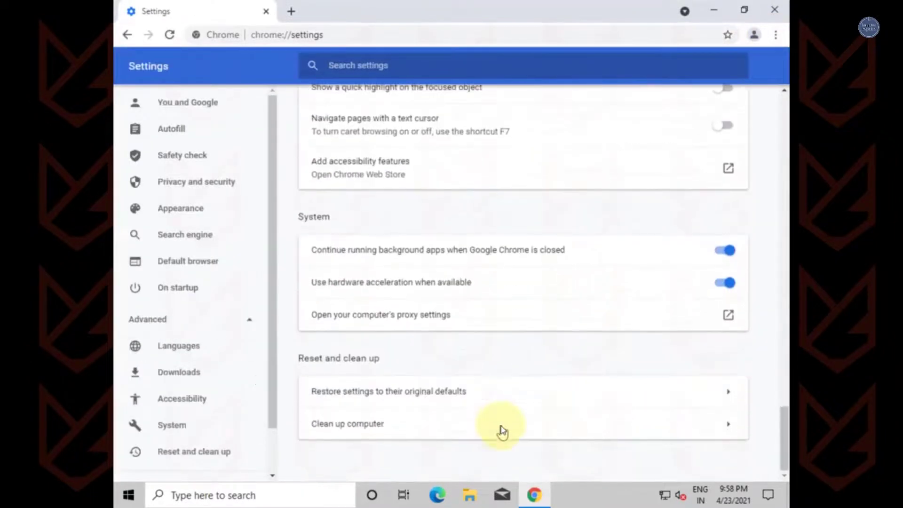
click(426, 387)
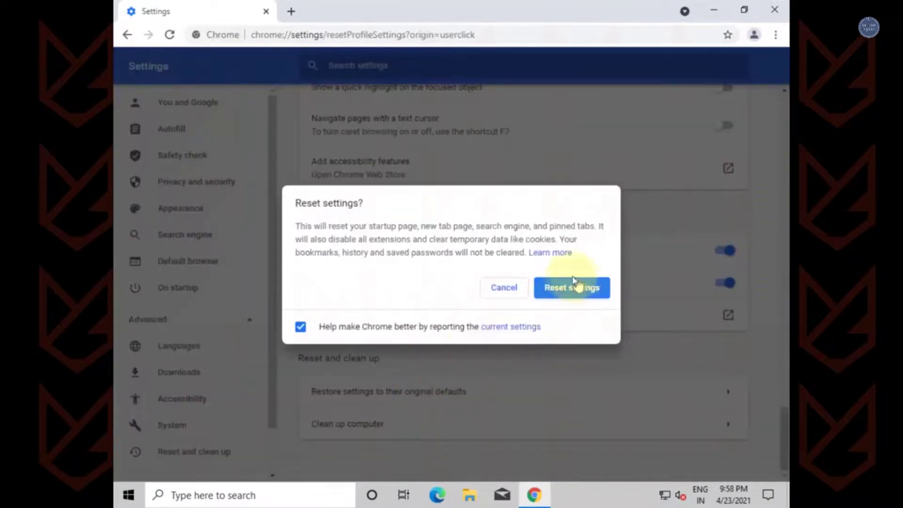
click(580, 285)
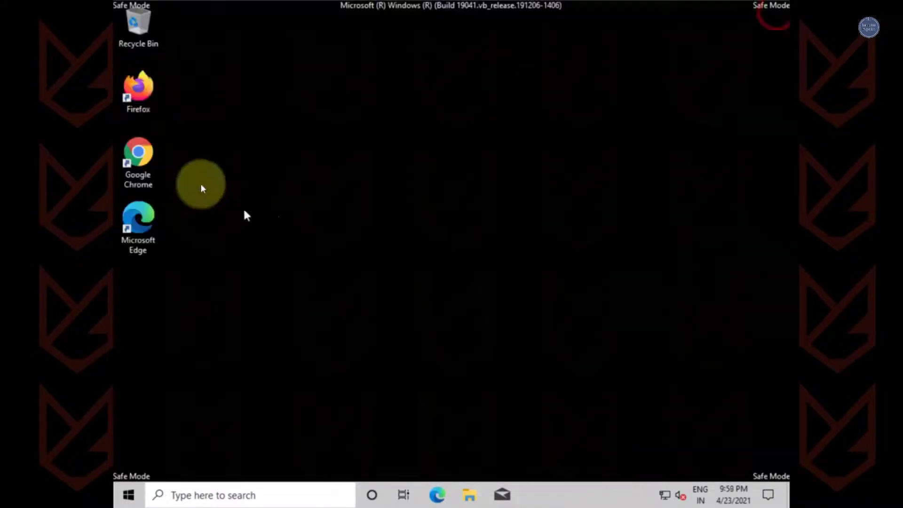
right_click(134, 88)
Step: Refresh Firefox from Help > Troubleshooting Information, confirm, and finish
click(160, 97)
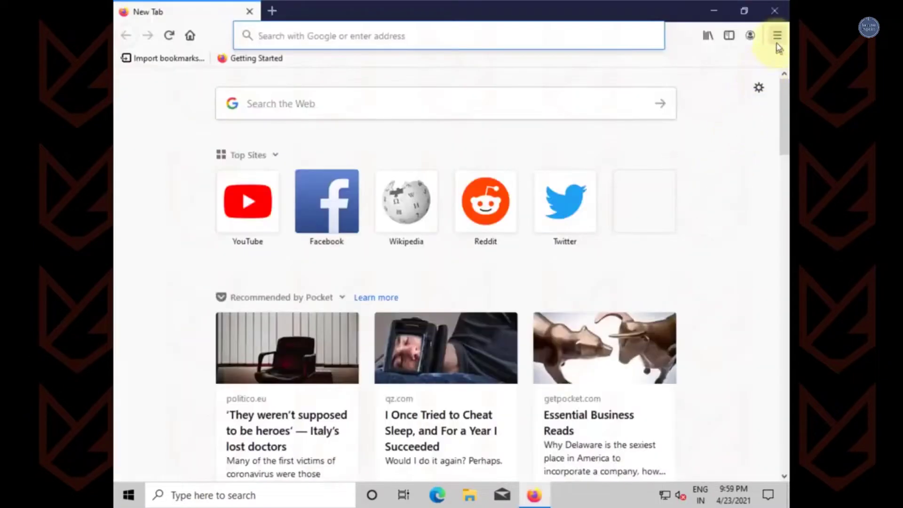
click(778, 36)
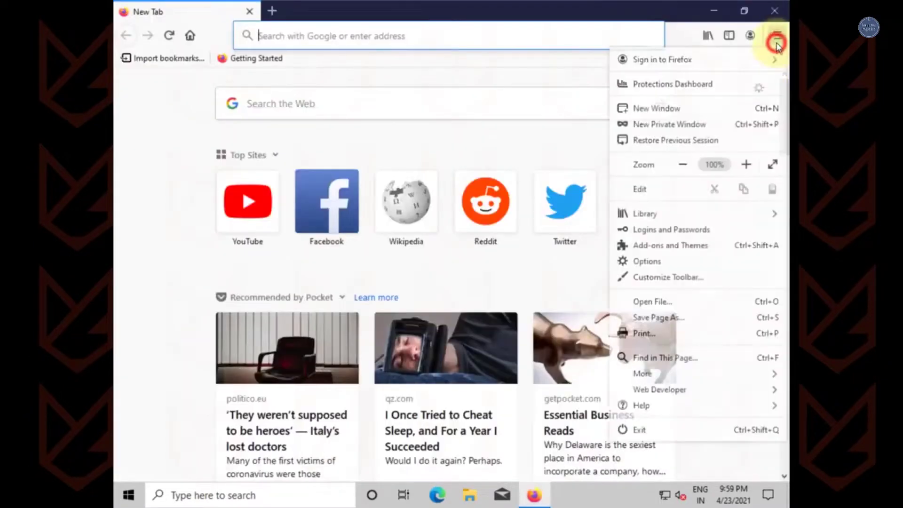
click(684, 409)
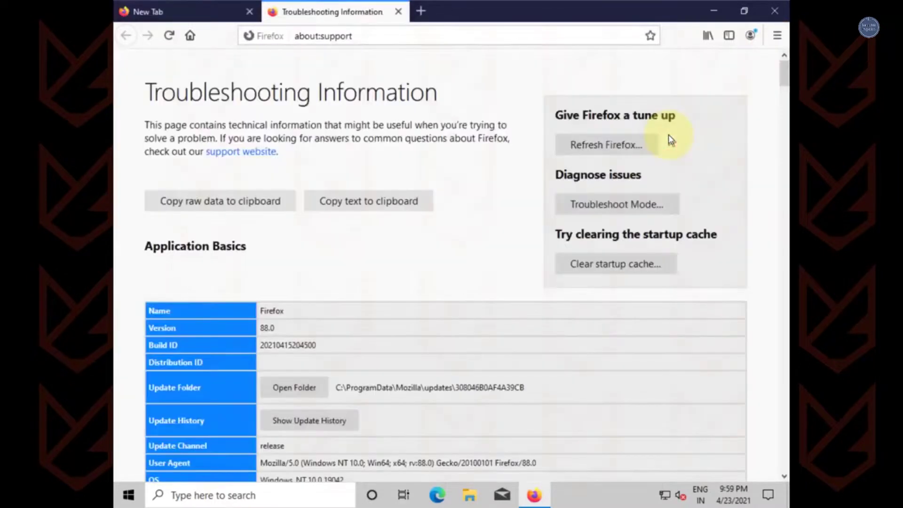
click(605, 140)
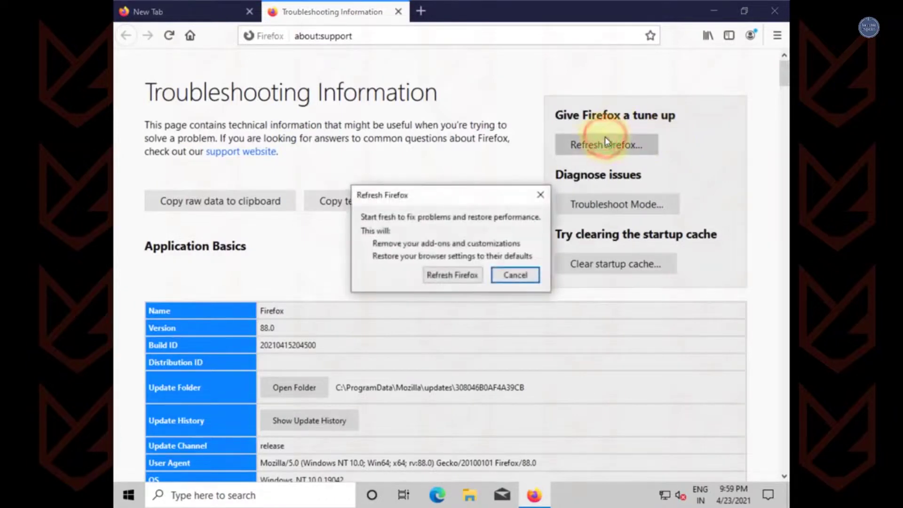
click(453, 275)
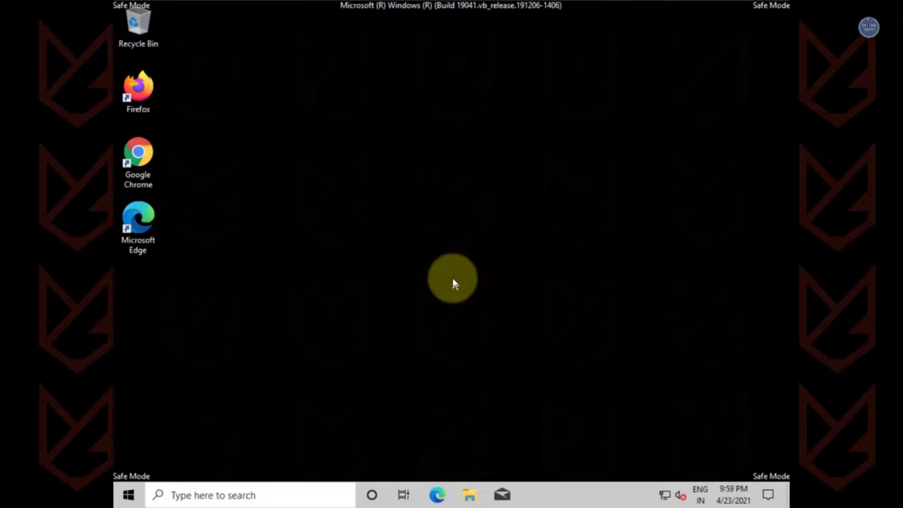
click(516, 348)
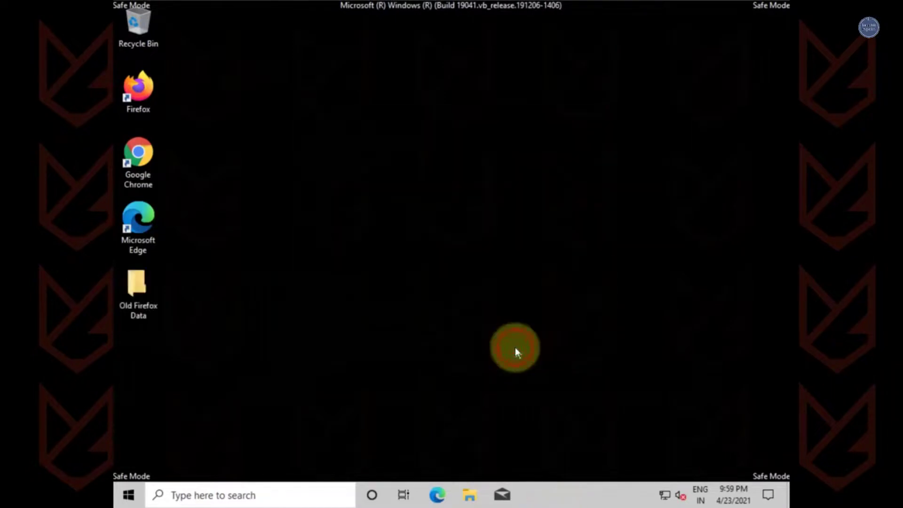
Step: Launch Edge maximized and start Reset settings > Restore settings to their default values
right_click(136, 233)
click(159, 240)
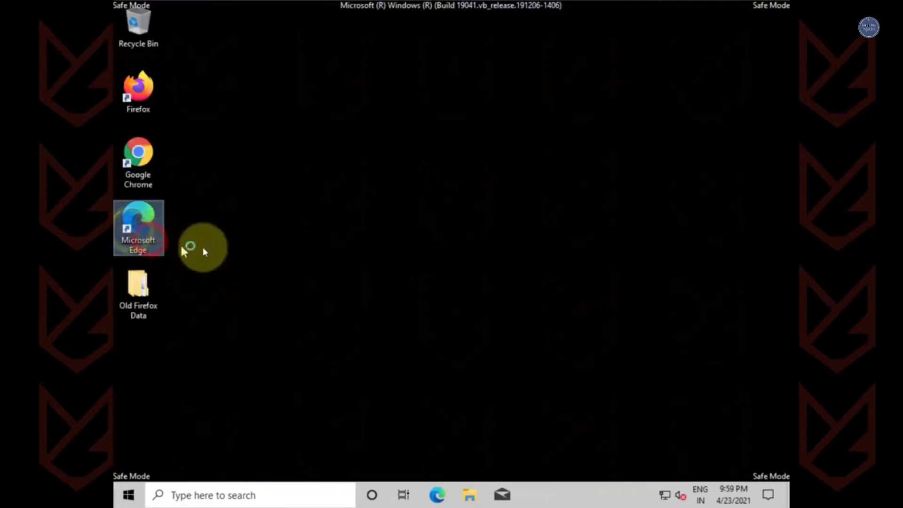
click(734, 15)
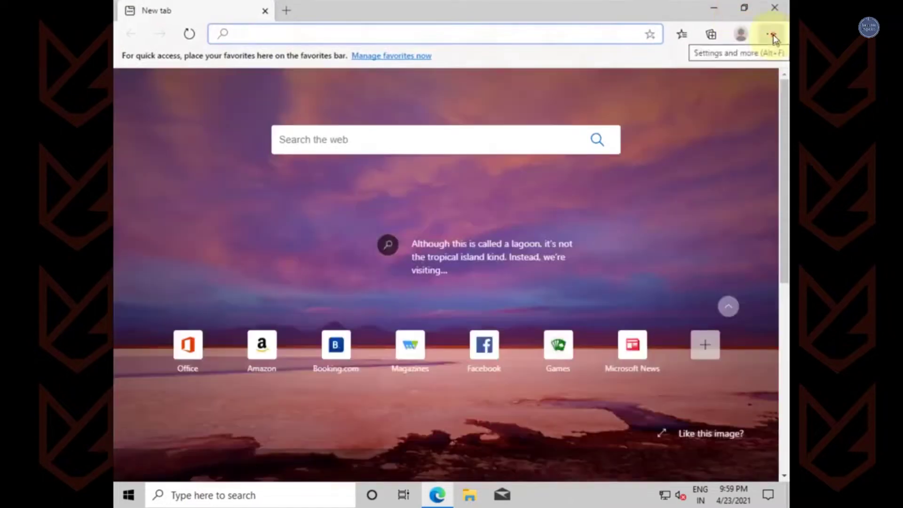
click(775, 36)
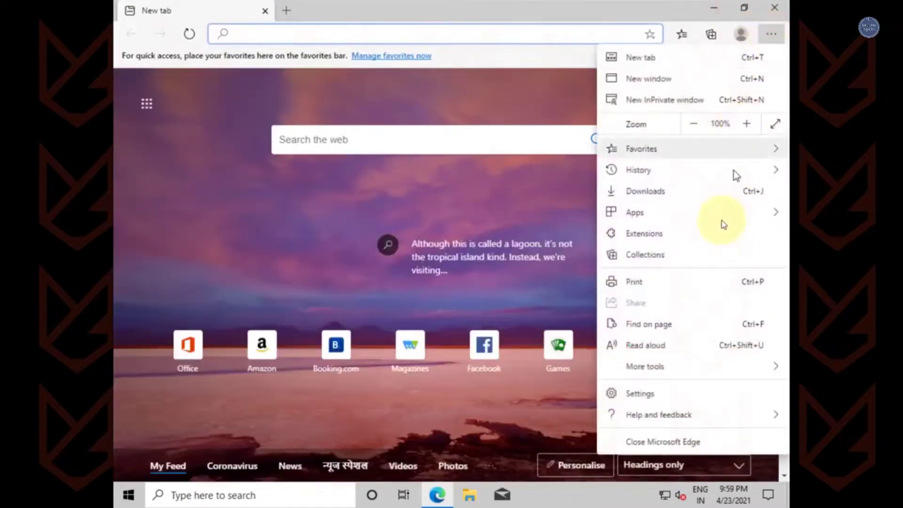
click(667, 391)
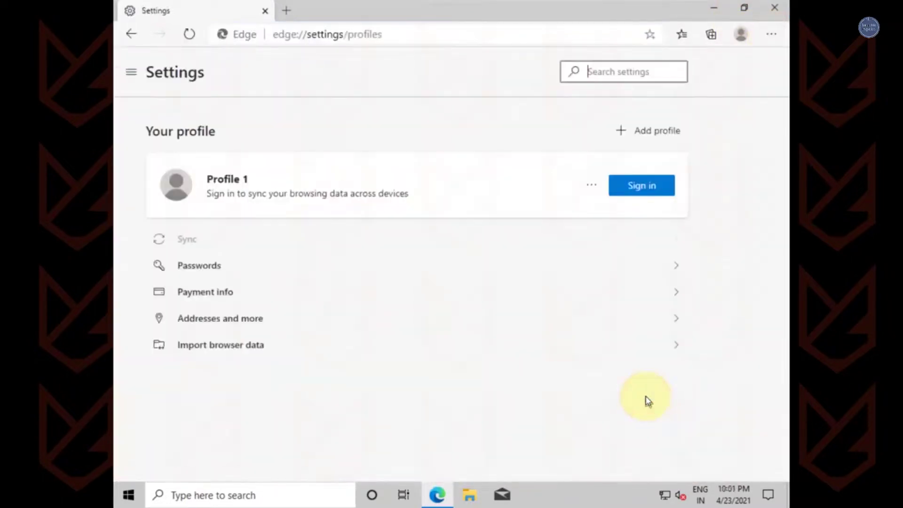
click(134, 73)
click(220, 377)
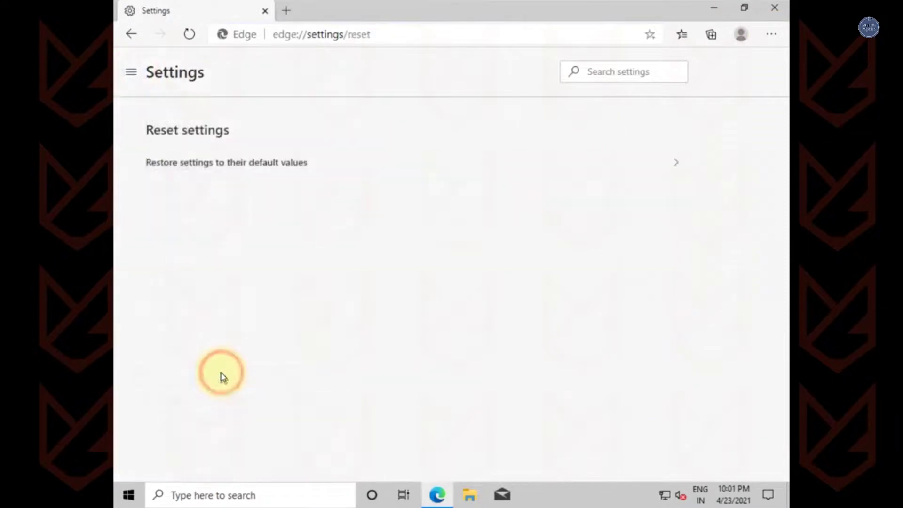
click(244, 162)
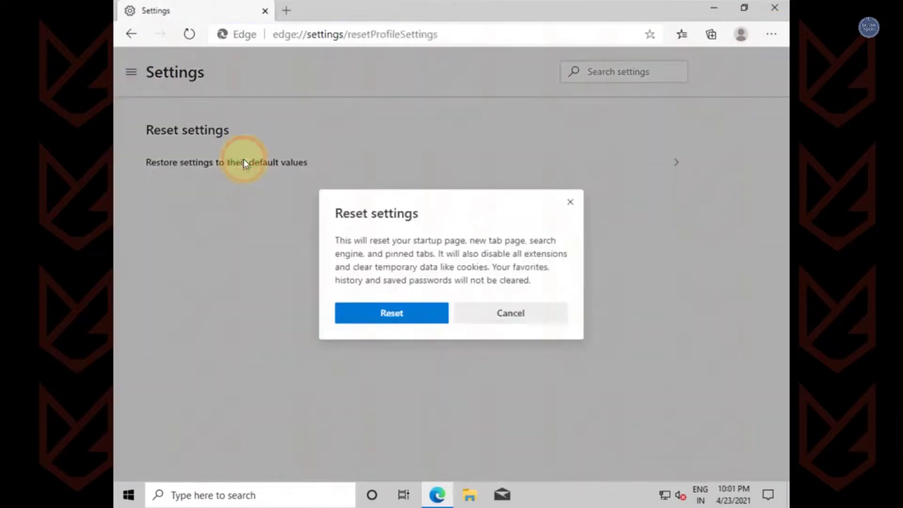
click(393, 309)
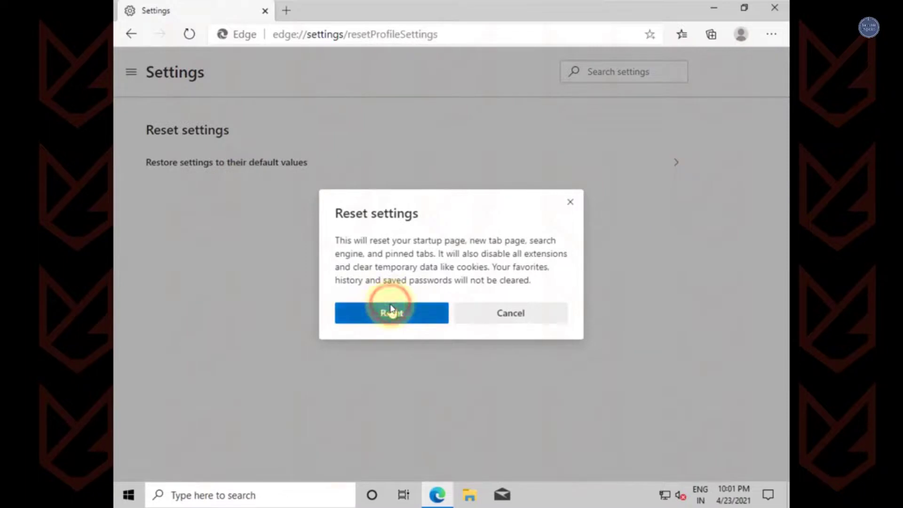